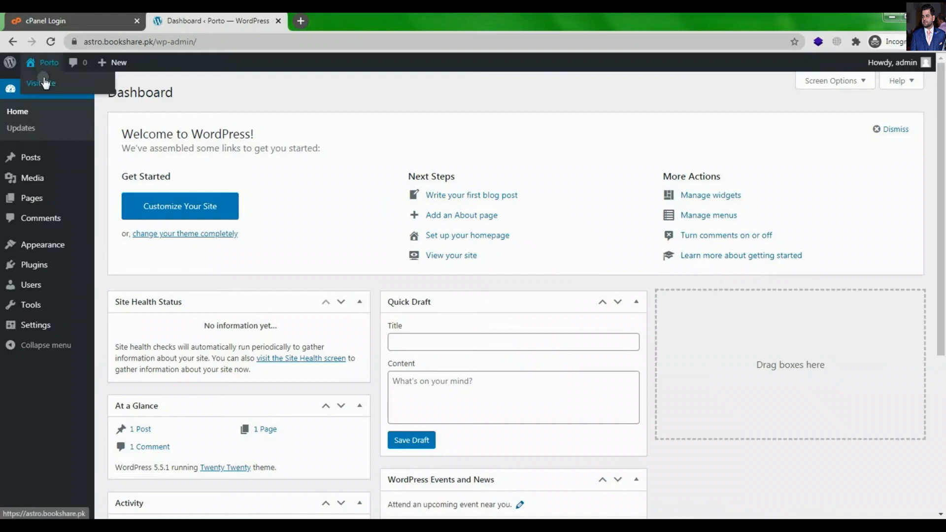
Open the site's front end in a new tab and display the installed themes in the WordPress admin.
{"action": "right_click", "coordinate": [45, 74]}
{"action": "left_click", "coordinate": [51, 87]}
{"action": "left_click", "coordinate": [323, 19]}
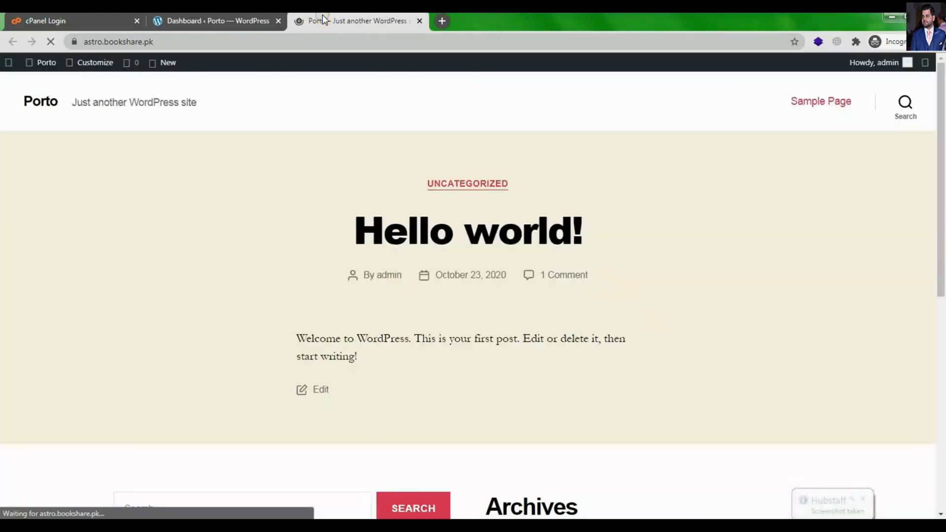
{"action": "left_click", "coordinate": [228, 22]}
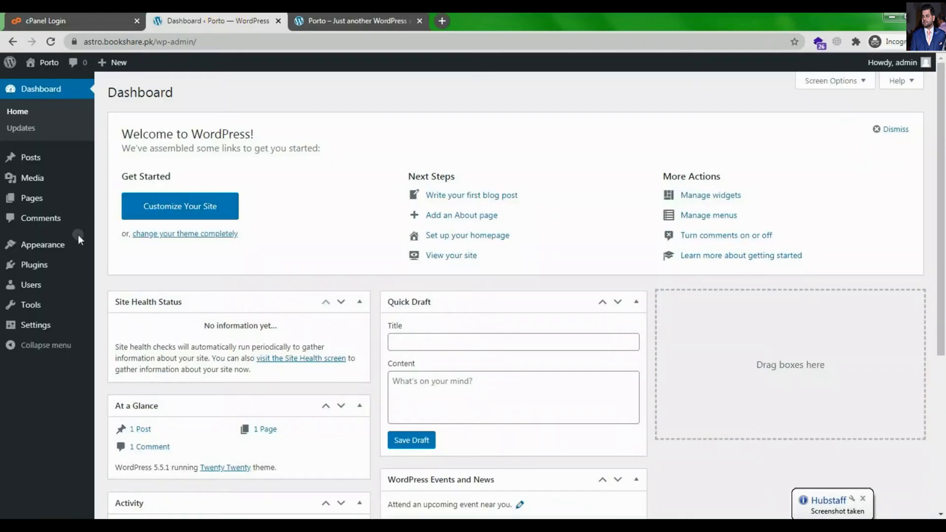
{"action": "mouse_move", "coordinate": [64, 241]}
{"action": "left_click", "coordinate": [121, 244]}
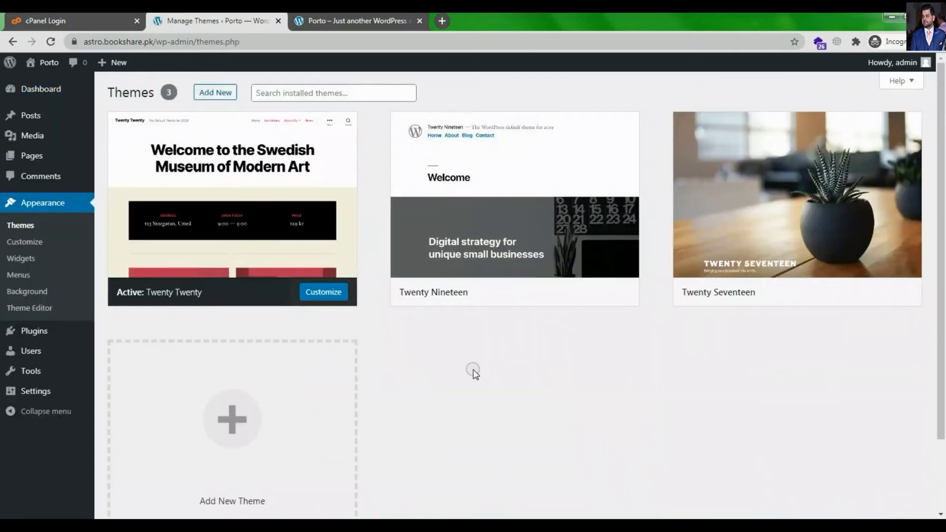
Log in to cPanel with the prefilled credentials and open the File Manager.
{"action": "left_click", "coordinate": [77, 22]}
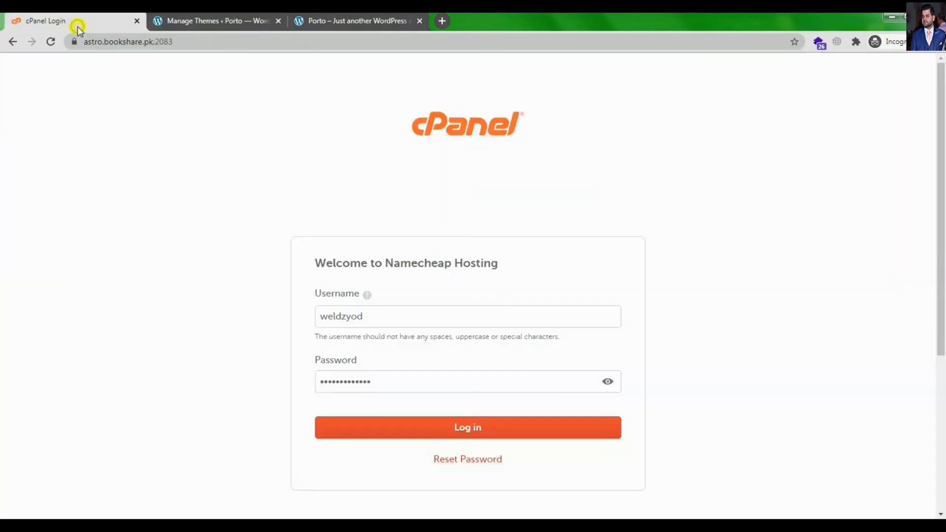
{"action": "left_click", "coordinate": [409, 432]}
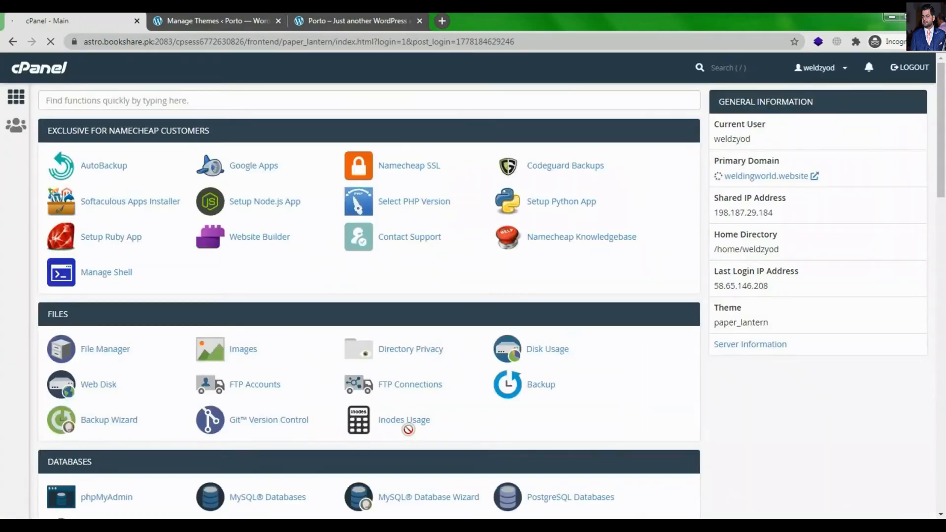
{"action": "left_click", "coordinate": [90, 352]}
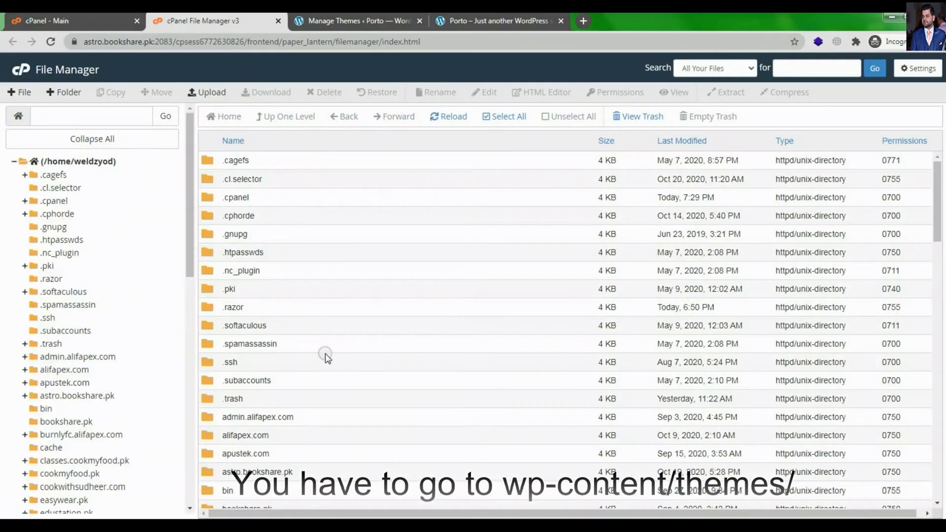
Navigate to the astro.bookshare.pk/wp-content/themes folder, checking the domain against the live site.
{"action": "scroll", "coordinate": [326, 357], "scroll_direction": "down", "scroll_amount": 1}
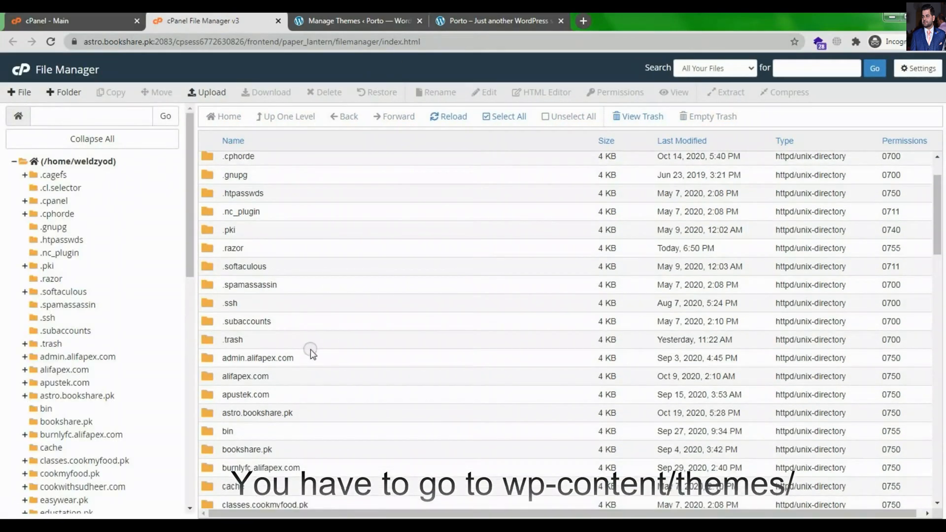
{"action": "left_click", "coordinate": [328, 412]}
{"action": "double_click", "coordinate": [329, 412]}
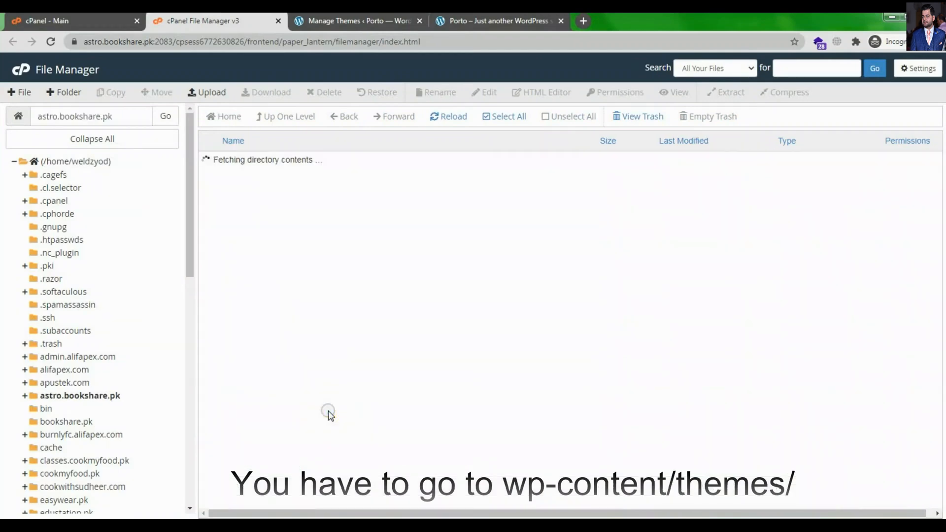
{"action": "left_click", "coordinate": [453, 22]}
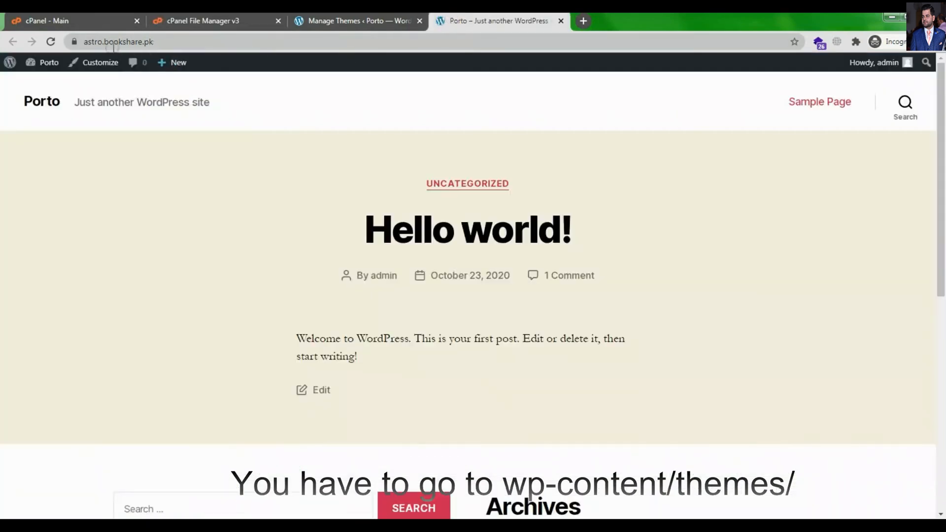
{"action": "left_click", "coordinate": [187, 20]}
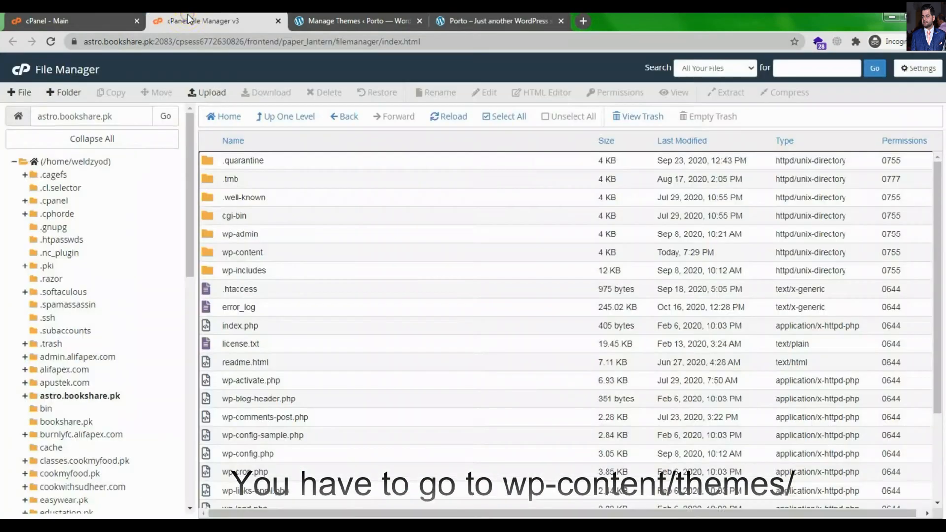
{"action": "double_click", "coordinate": [284, 251]}
{"action": "double_click", "coordinate": [285, 200]}
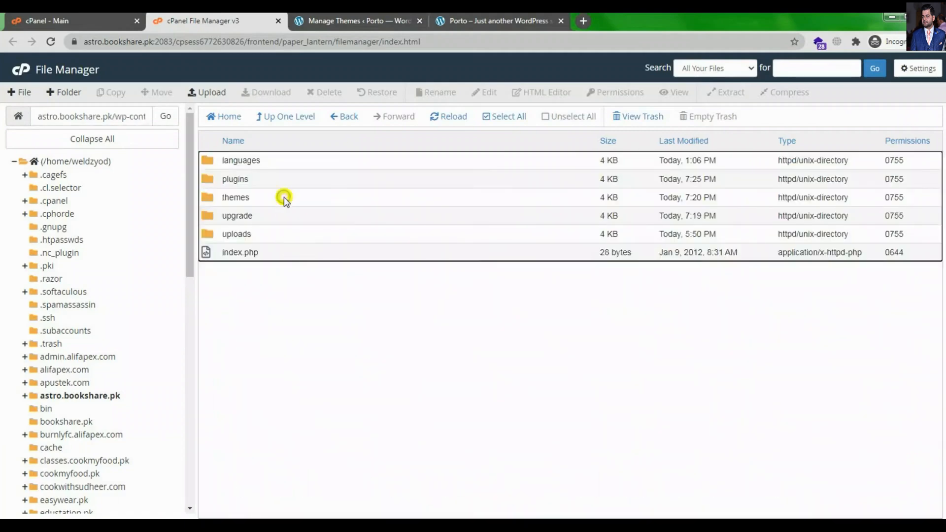
Upload porto.zip from the local Theme files folder to the themes folder and refresh the file listing.
{"action": "left_click", "coordinate": [206, 93]}
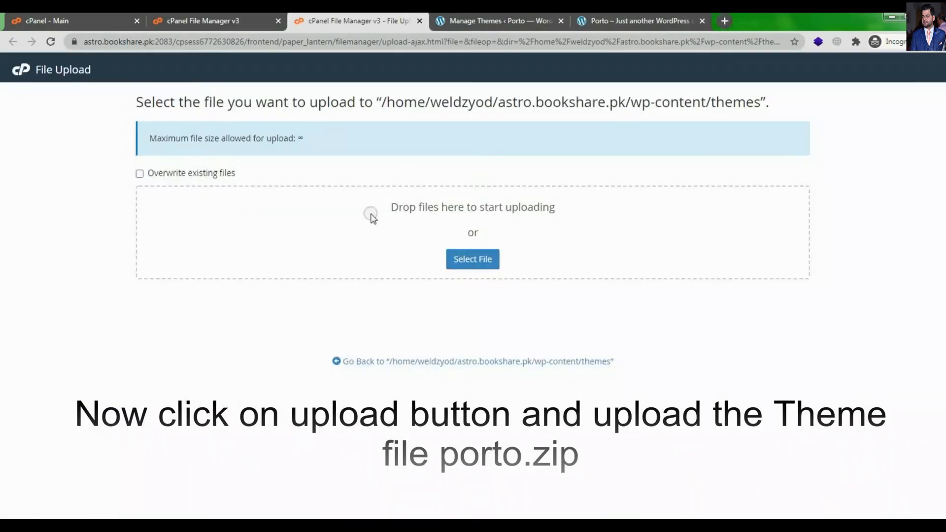
{"action": "left_click", "coordinate": [477, 262]}
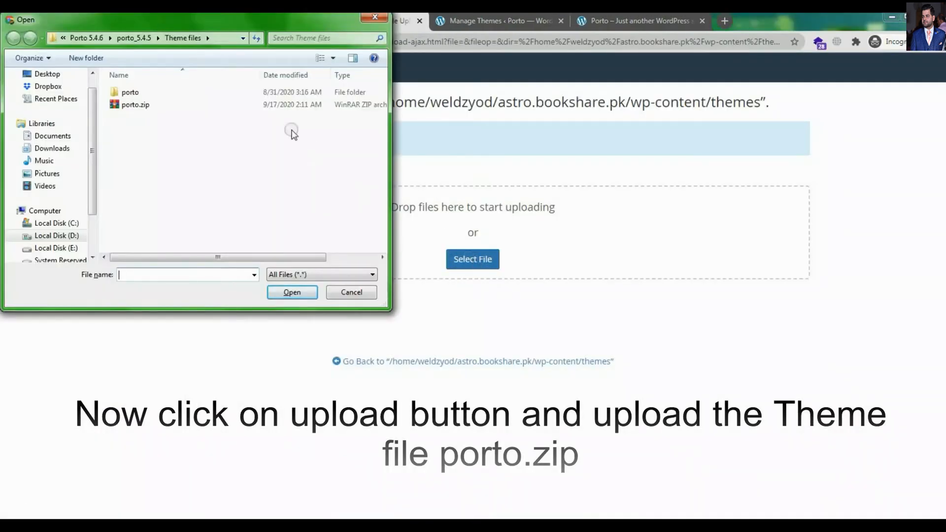
{"action": "left_click", "coordinate": [253, 104]}
{"action": "left_click", "coordinate": [292, 292]}
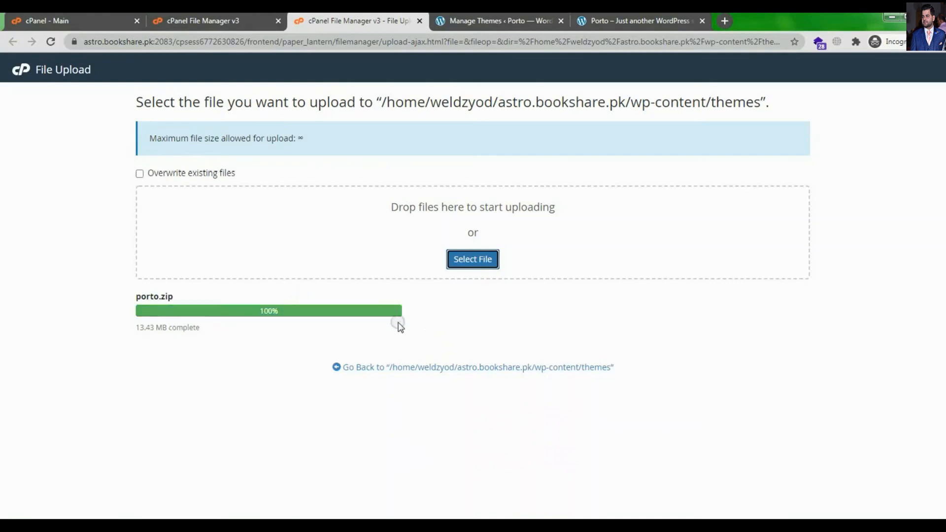
{"action": "left_click", "coordinate": [232, 14]}
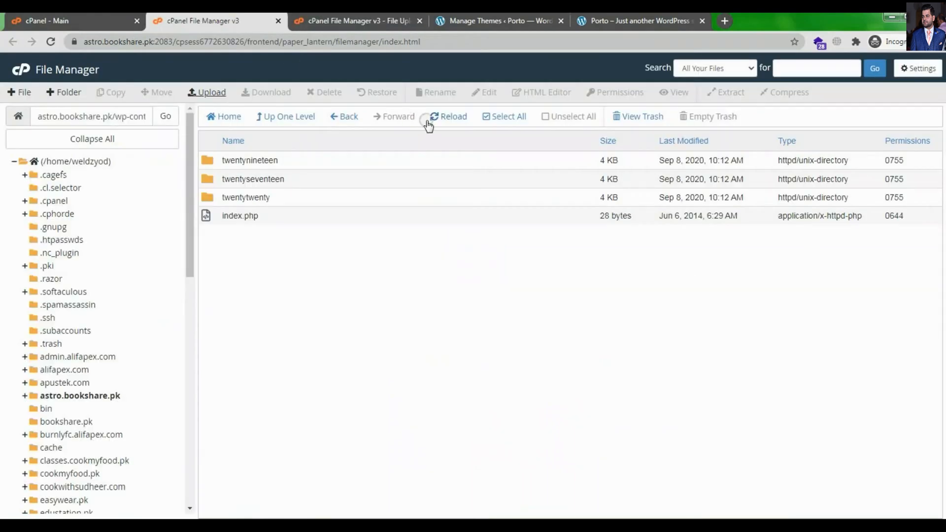
{"action": "left_click", "coordinate": [443, 116]}
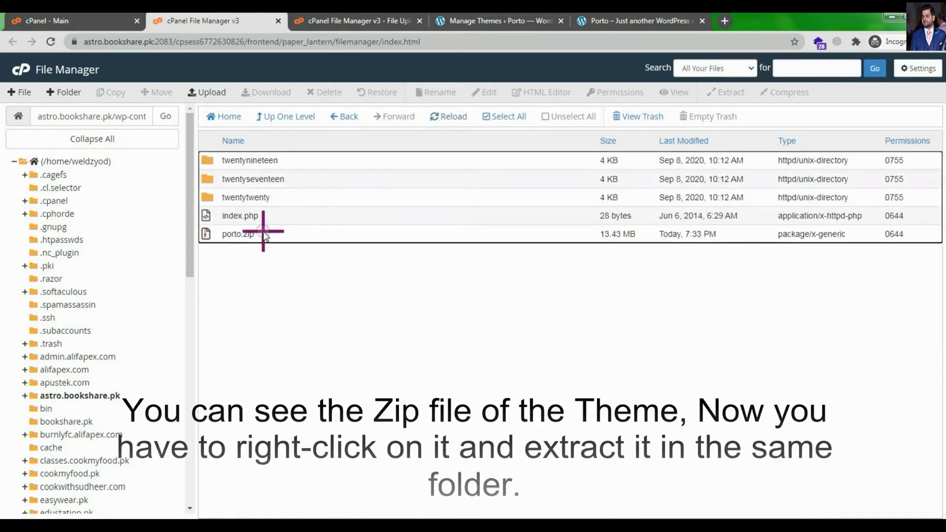
Extract porto.zip into /astro.bookshare.pk/wp-content/themes and refresh the file listing.
{"action": "right_click", "coordinate": [266, 234]}
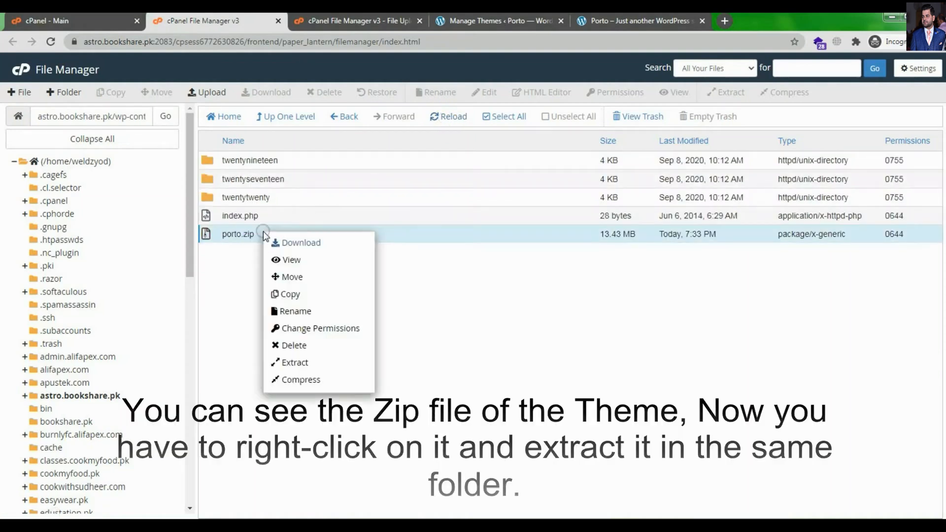
{"action": "left_click", "coordinate": [303, 363]}
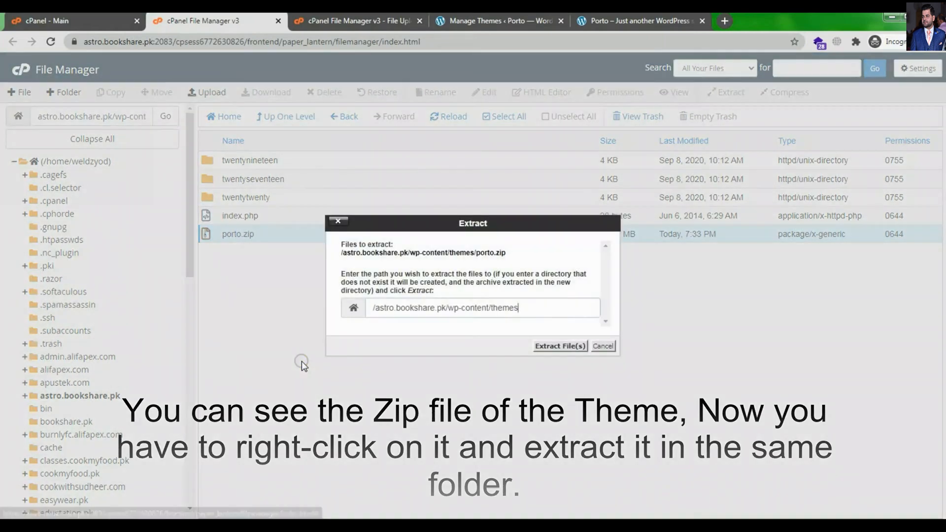
{"action": "left_click", "coordinate": [549, 347]}
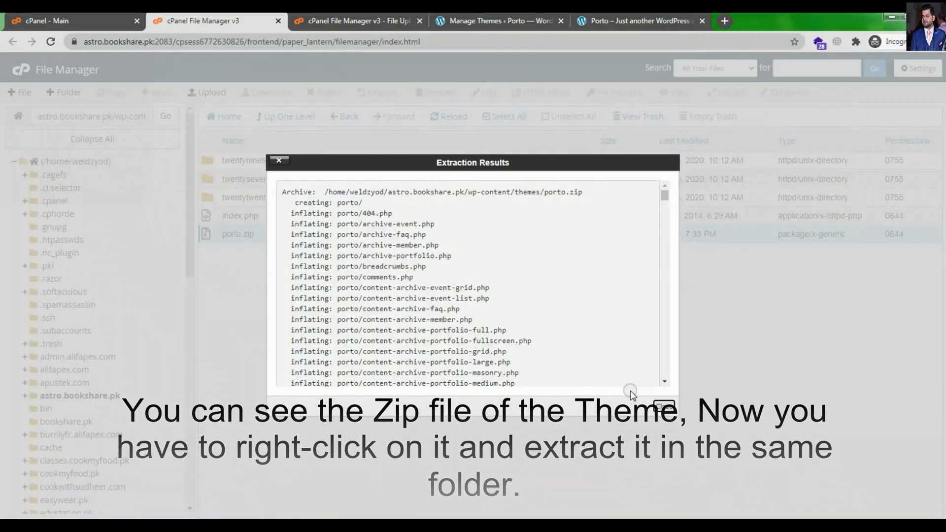
{"action": "left_click", "coordinate": [663, 407]}
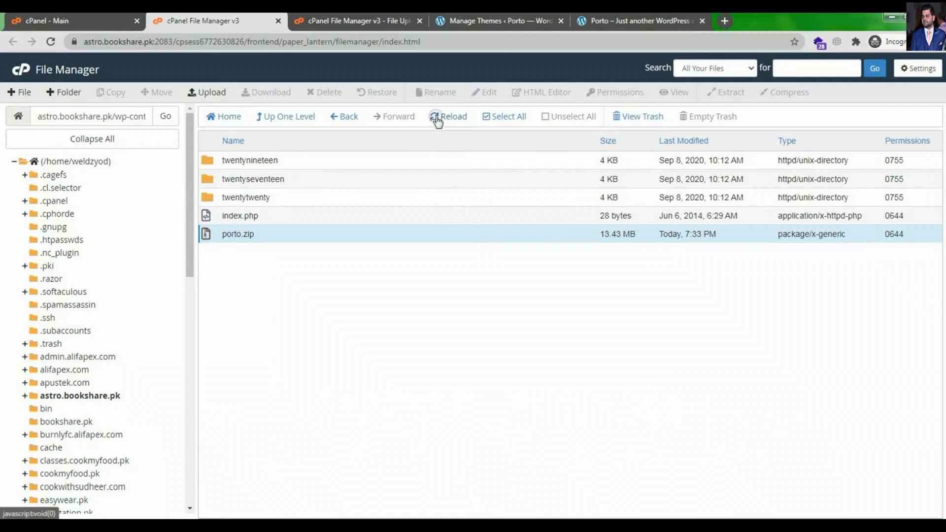
{"action": "left_click", "coordinate": [437, 119]}
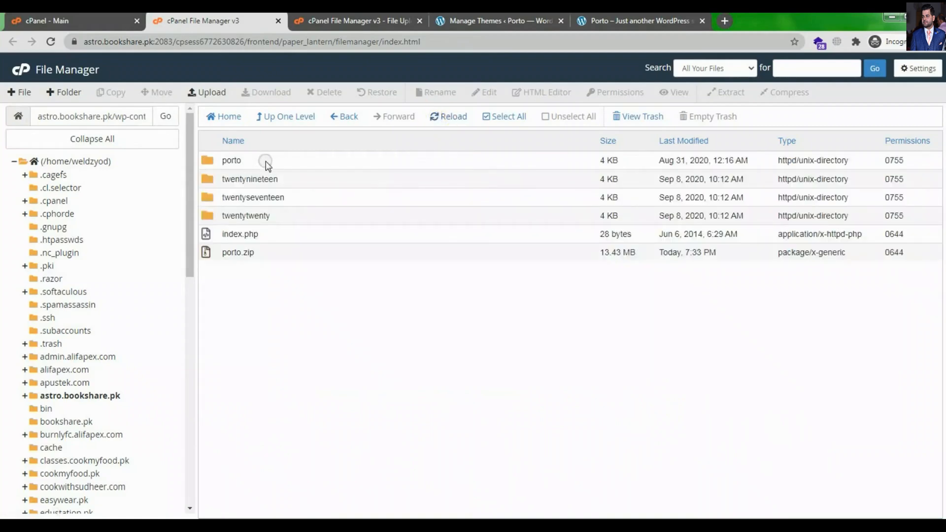
Reload the installed themes page in the WordPress admin and activate the Porto theme.
{"action": "left_click", "coordinate": [473, 21]}
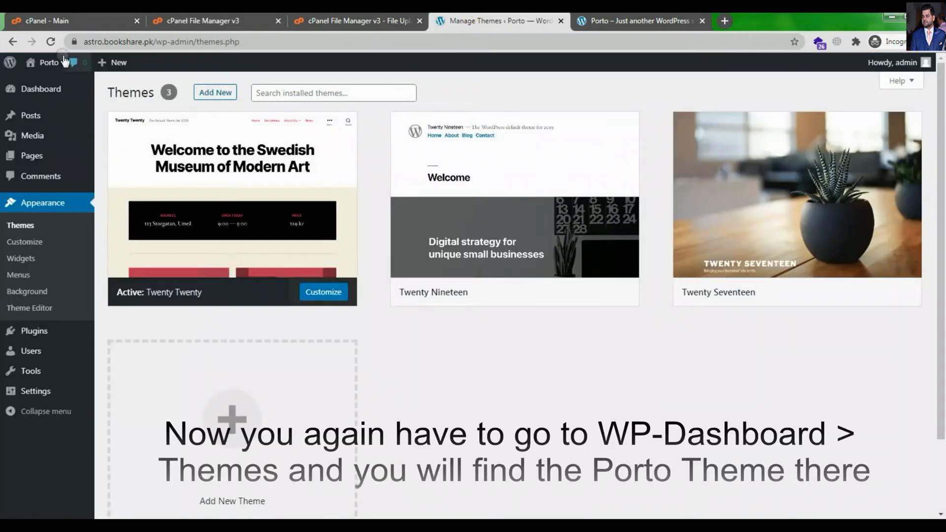
{"action": "left_click", "coordinate": [56, 42]}
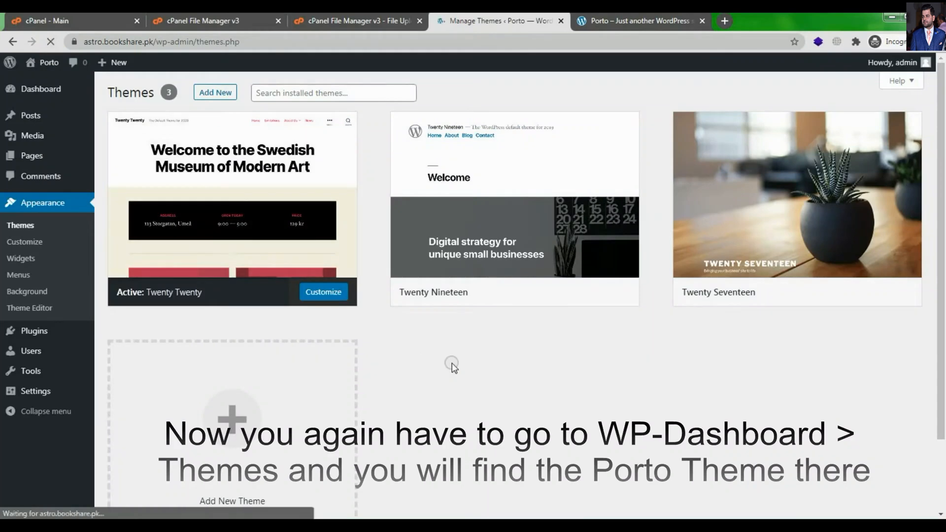
{"action": "mouse_move", "coordinate": [518, 202]}
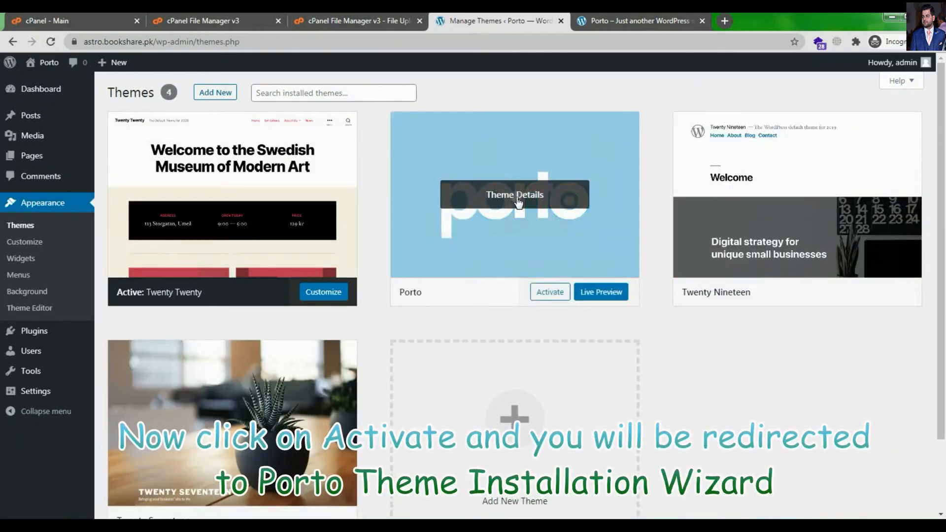
{"action": "left_click", "coordinate": [552, 299]}
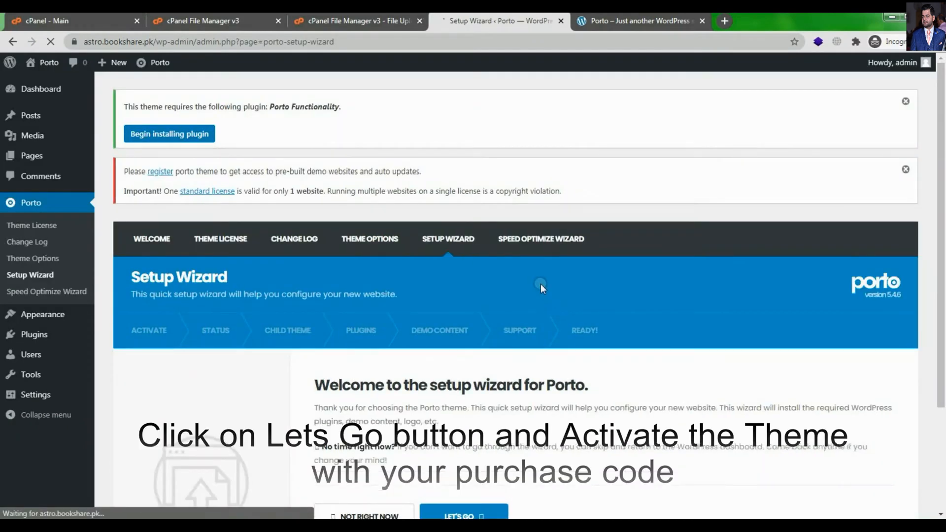
Start the Porto setup wizard and complete its Activate stage with the theme's purchase code.
{"action": "scroll", "coordinate": [540, 283], "scroll_direction": "down", "scroll_amount": 3}
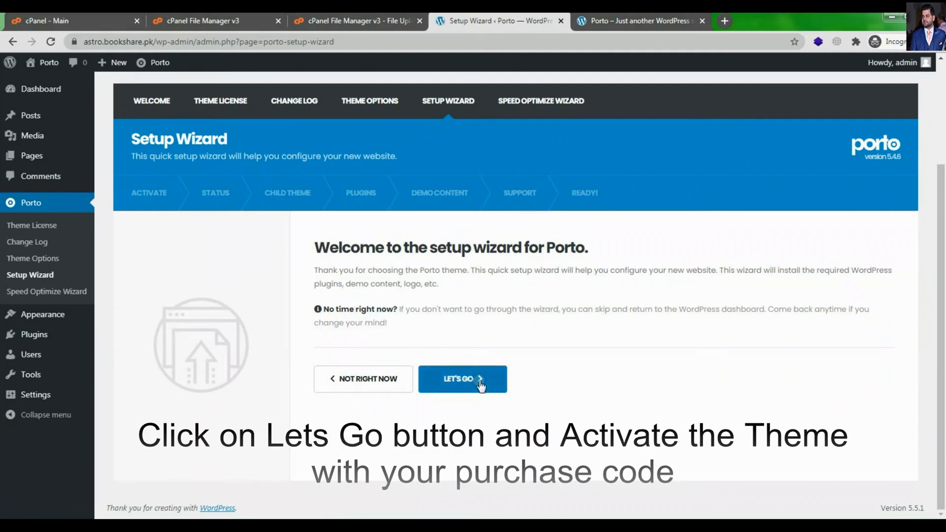
{"action": "left_click", "coordinate": [479, 381]}
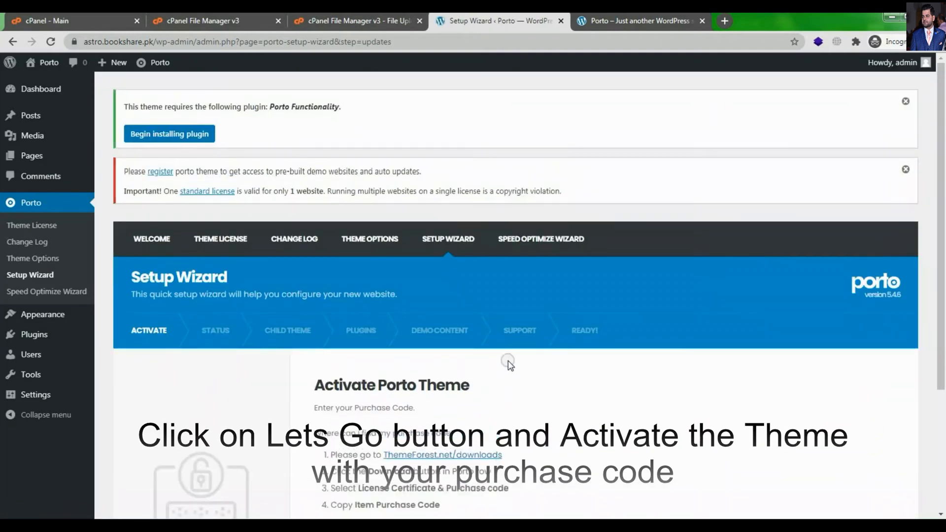
{"action": "scroll", "coordinate": [506, 365], "scroll_direction": "down", "scroll_amount": 3}
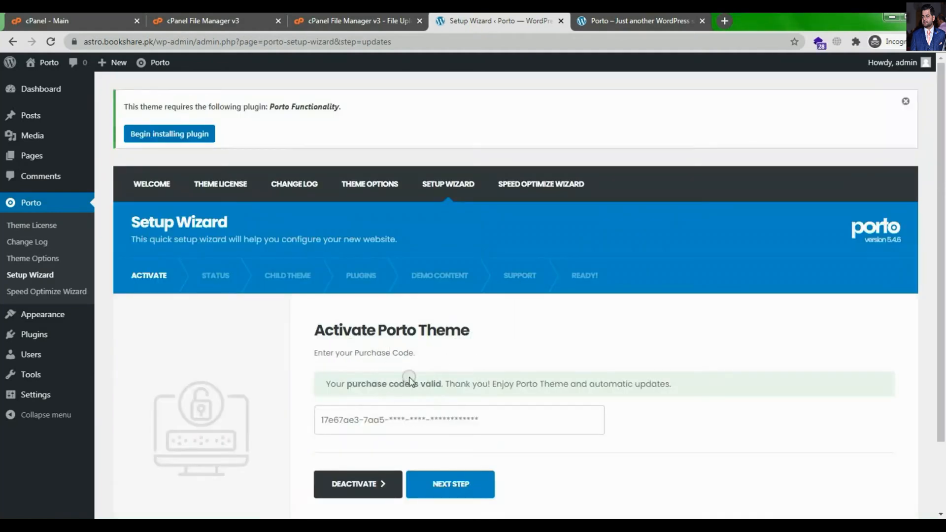
{"action": "left_click", "coordinate": [455, 484]}
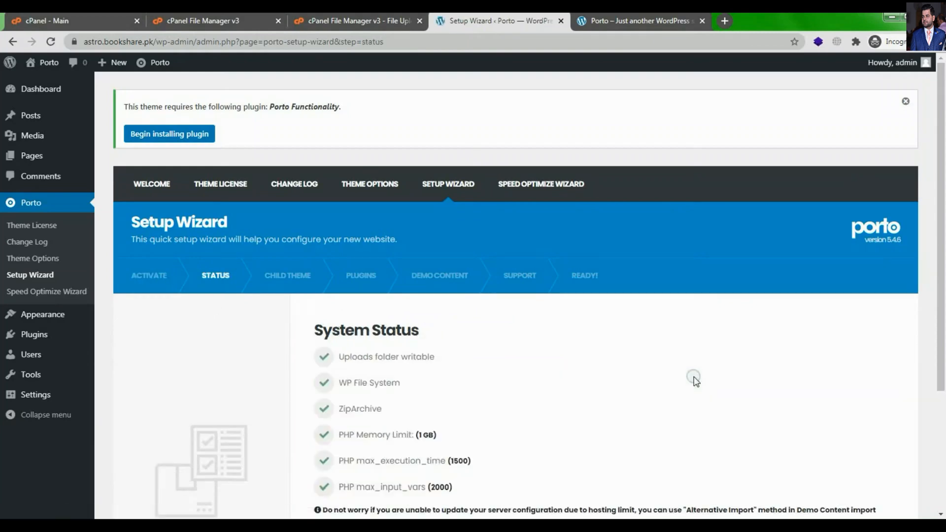
Review the System Status requirements in the wizard and continue to the Child Theme stage.
{"action": "scroll", "coordinate": [692, 374], "scroll_direction": "down", "scroll_amount": 4}
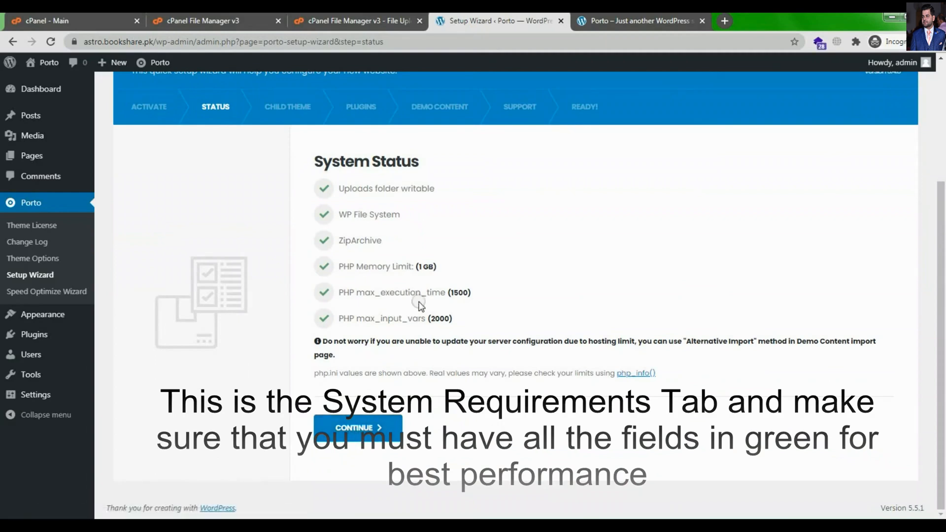
{"action": "scroll", "coordinate": [422, 304], "scroll_direction": "up", "scroll_amount": 1}
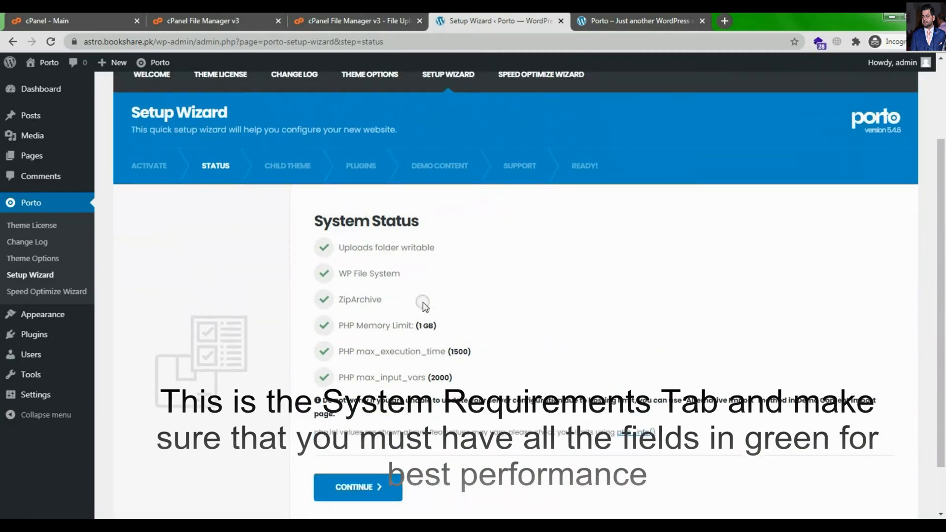
{"action": "left_click", "coordinate": [383, 492]}
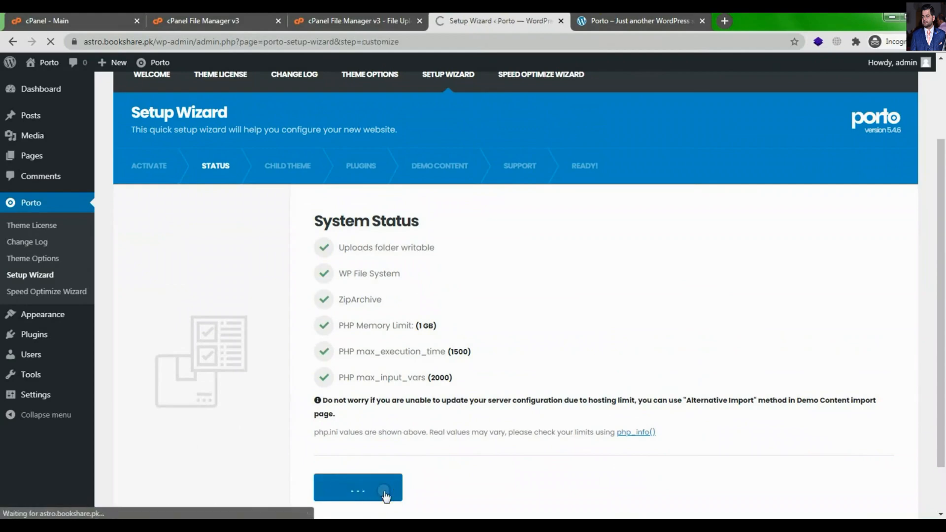
Create and use a child theme titled Porto Child.
{"action": "scroll", "coordinate": [386, 434], "scroll_direction": "down", "scroll_amount": 2}
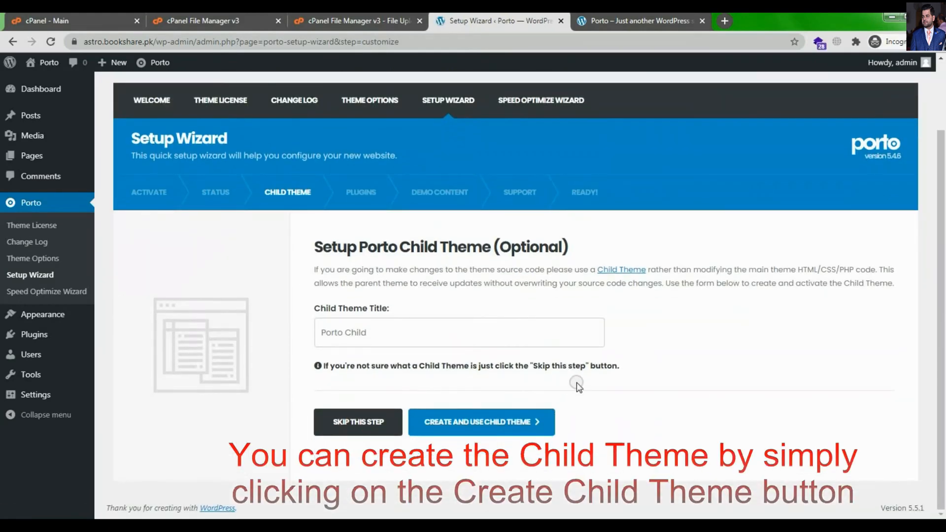
{"action": "left_click_drag", "start_coordinate": [316, 273], "coordinate": [892, 272]}
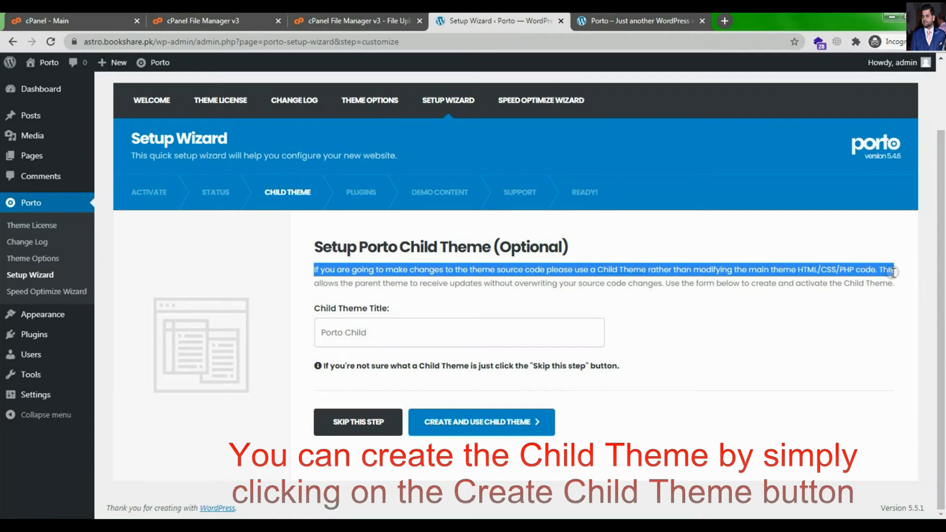
{"action": "left_click", "coordinate": [794, 333]}
{"action": "left_click", "coordinate": [522, 423]}
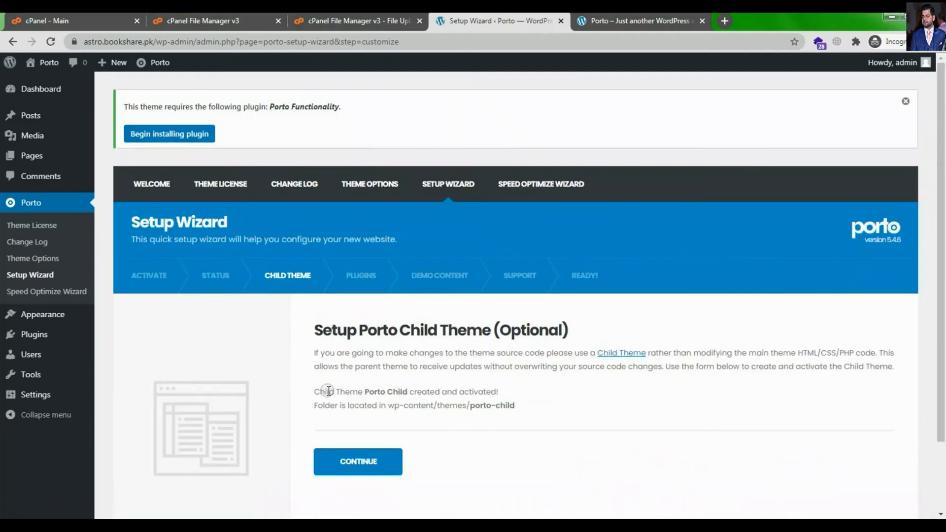
Check the Porto Child creation message and folder location, and continue to the wizard's Plugins stage.
{"action": "left_click_drag", "start_coordinate": [317, 392], "coordinate": [510, 395]}
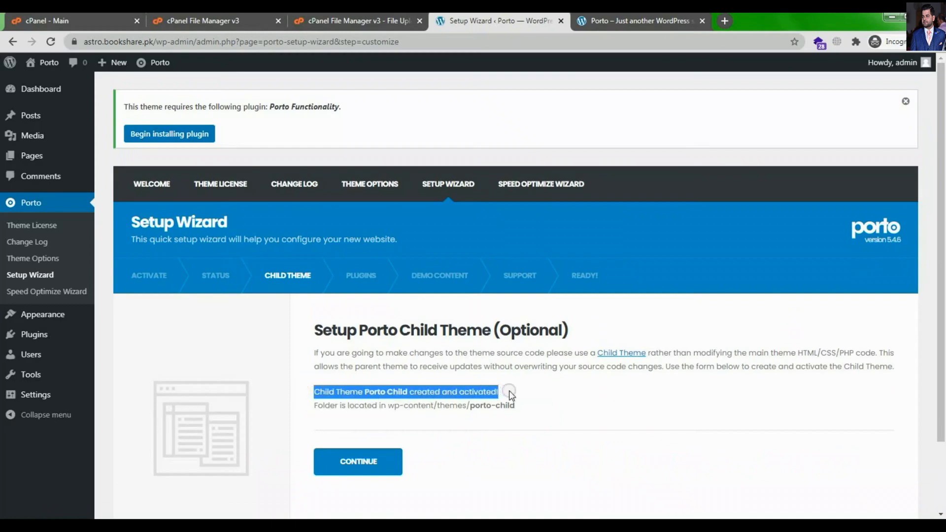
{"action": "left_click_drag", "start_coordinate": [315, 403], "coordinate": [530, 414]}
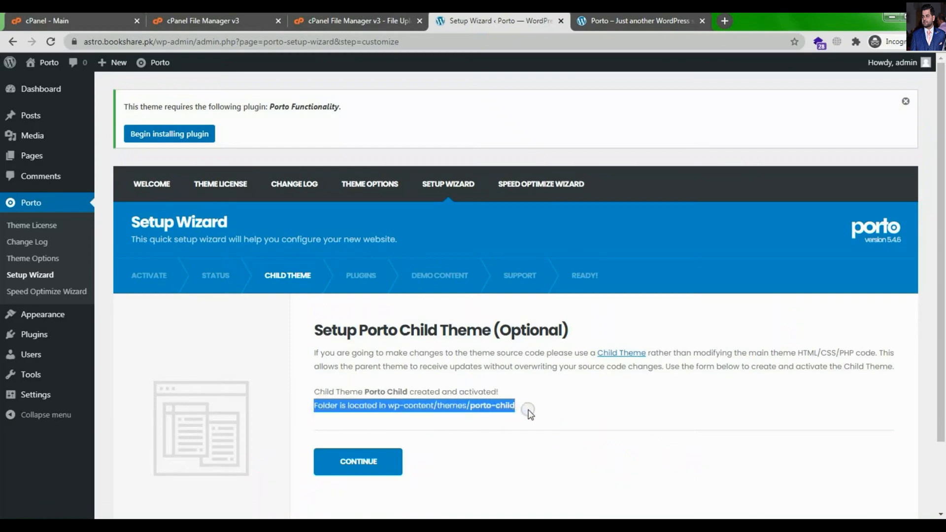
{"action": "left_click", "coordinate": [358, 461]}
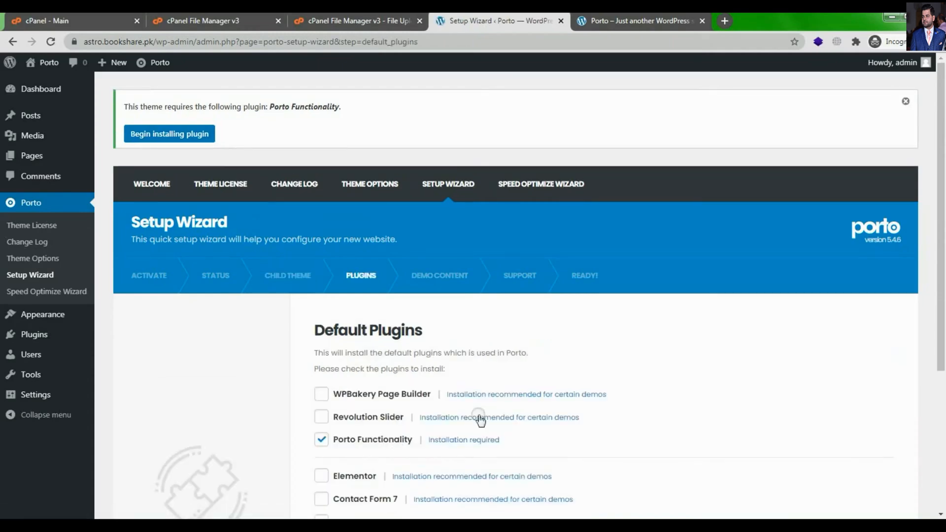
Select WPBakery Page Builder, Revolution Slider, Elementor, Contact Form 7 and Woocommerce for installation alongside the required Porto Functionality plugin.
{"action": "scroll", "coordinate": [638, 343], "scroll_direction": "down", "scroll_amount": 3}
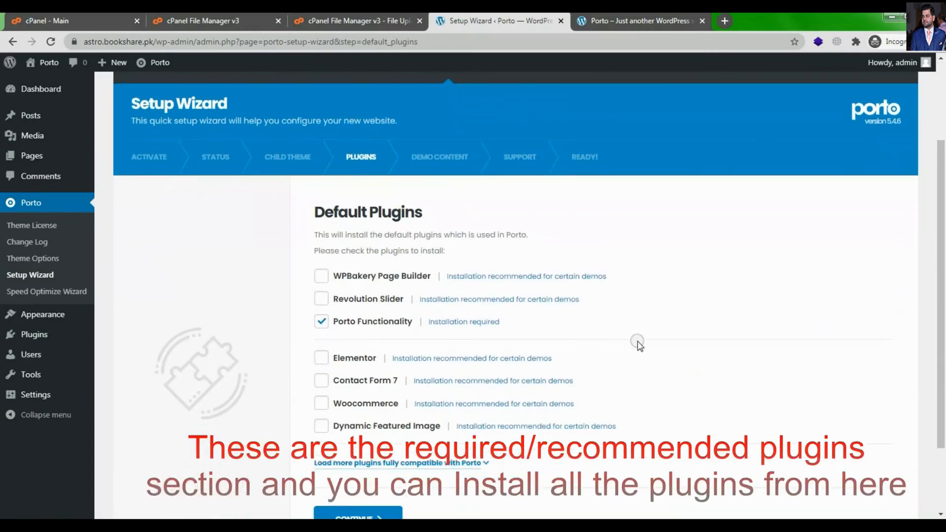
{"action": "left_click", "coordinate": [352, 277]}
{"action": "left_click", "coordinate": [346, 299]}
{"action": "left_click", "coordinate": [345, 357]}
{"action": "left_click", "coordinate": [344, 380]}
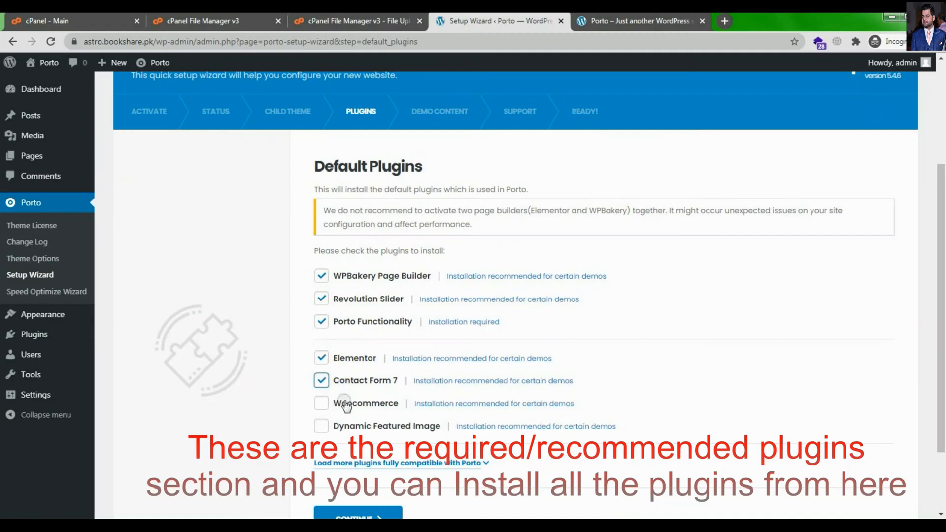
{"action": "left_click", "coordinate": [346, 404]}
Read the notice about using two page builders, deselect Elementor and add Dynamic Featured Image to the plugin selection.
{"action": "left_click_drag", "start_coordinate": [329, 208], "coordinate": [668, 217]}
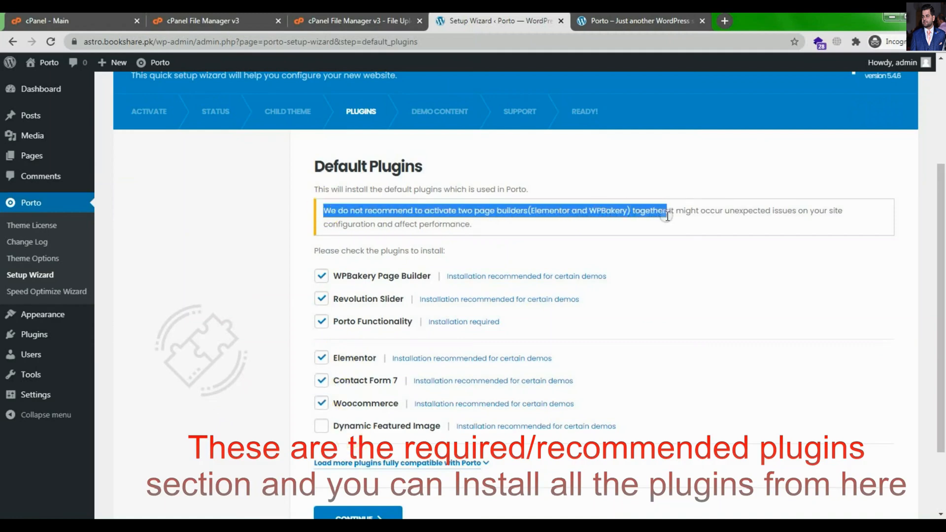
{"action": "left_click", "coordinate": [732, 340]}
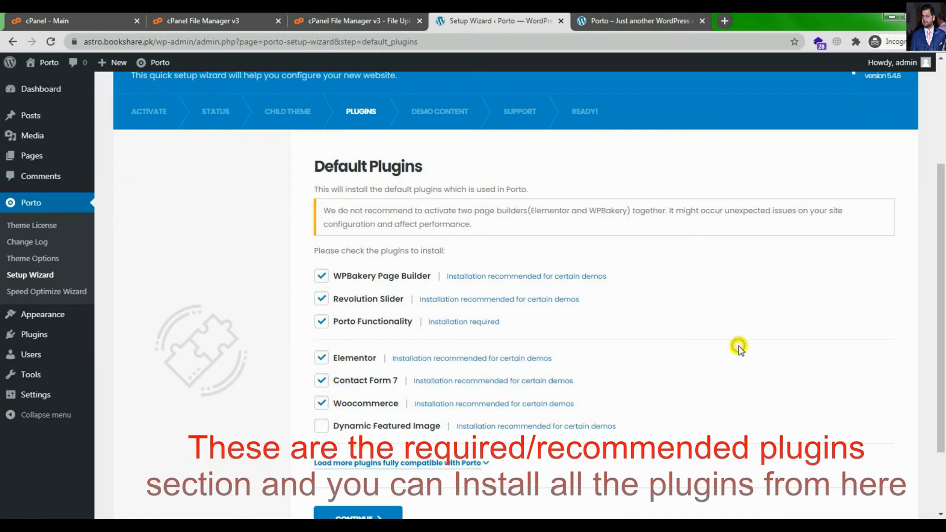
{"action": "left_click", "coordinate": [351, 360]}
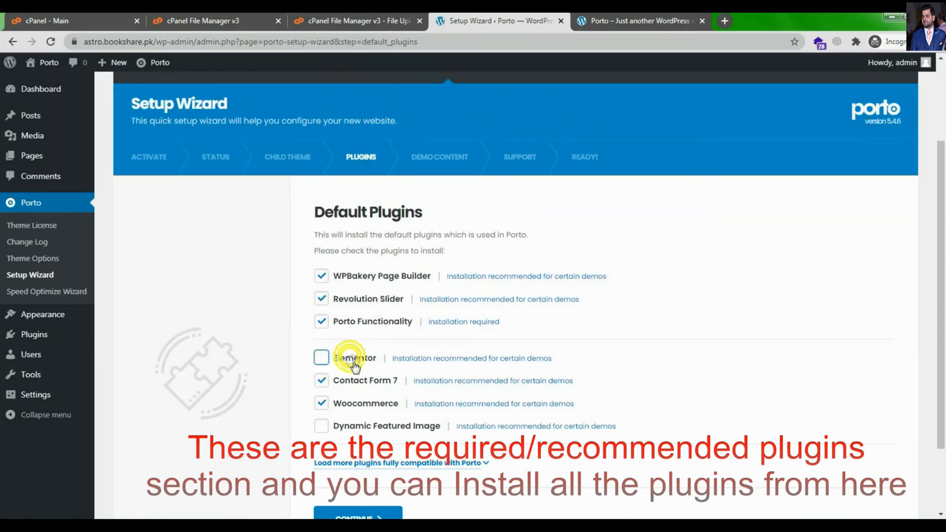
{"action": "left_click", "coordinate": [373, 426]}
Load the additional compatible plugins, select all of them from MailPoet Newsletters through WP Sitemap Page, and install the selected plugins.
{"action": "left_click", "coordinate": [367, 463]}
{"action": "scroll", "coordinate": [367, 444], "scroll_direction": "down", "scroll_amount": 3}
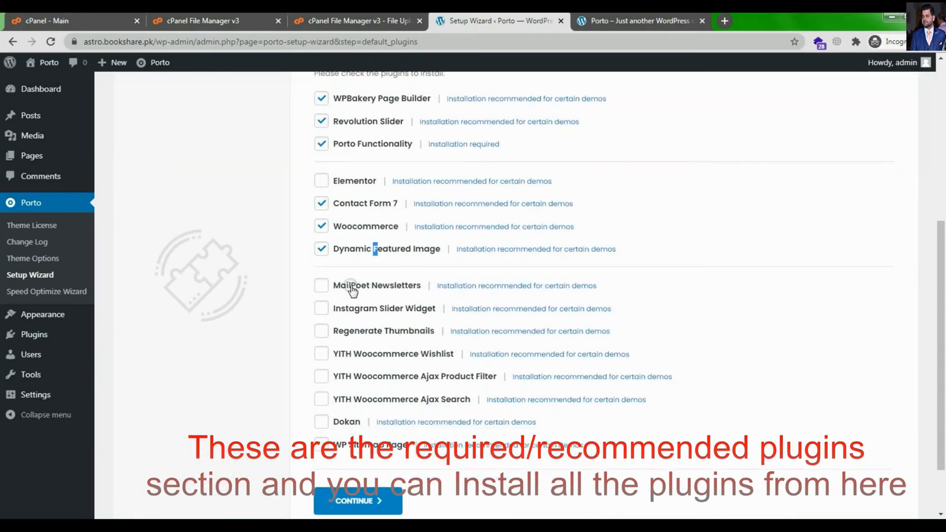
{"action": "left_click", "coordinate": [345, 283]}
{"action": "left_click", "coordinate": [323, 308]}
{"action": "left_click", "coordinate": [348, 331]}
{"action": "left_click", "coordinate": [350, 353]}
{"action": "left_click", "coordinate": [347, 376]}
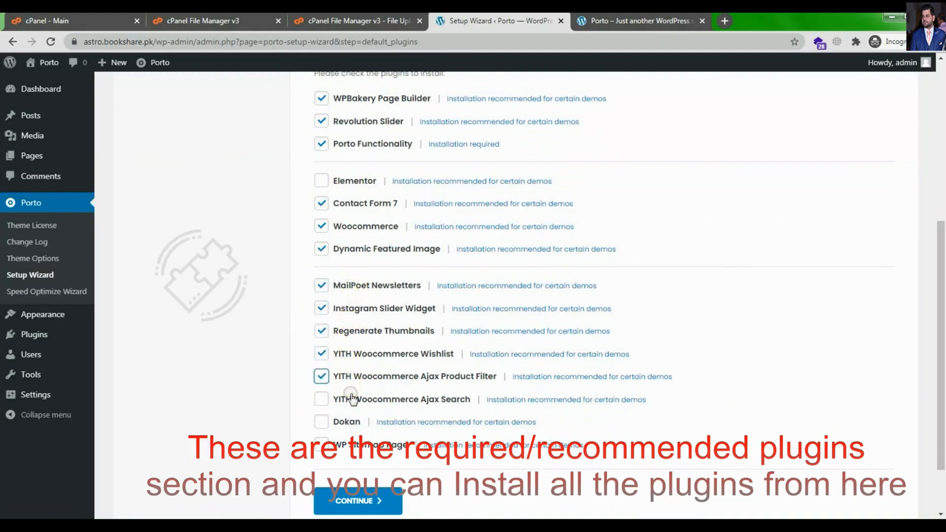
{"action": "left_click", "coordinate": [346, 399]}
{"action": "left_click", "coordinate": [346, 422]}
{"action": "left_click", "coordinate": [353, 442]}
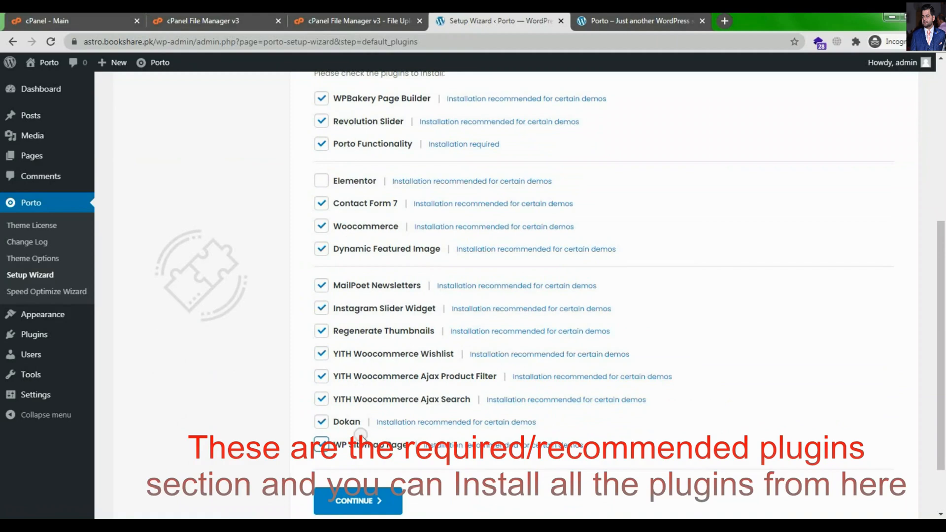
{"action": "left_click", "coordinate": [363, 501]}
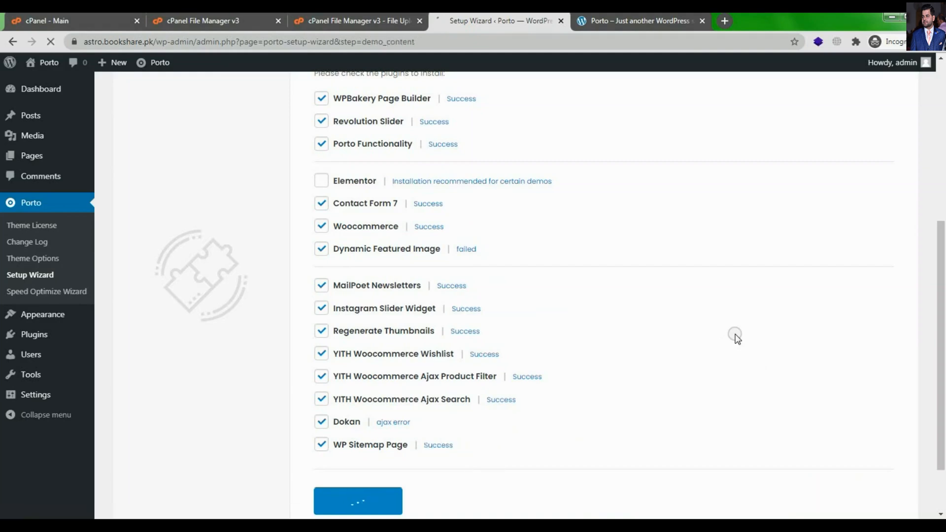
Look over the Demo Content Installation options and reload the site's front page in its own browser tab.
{"action": "scroll", "coordinate": [735, 336], "scroll_direction": "down", "scroll_amount": 8}
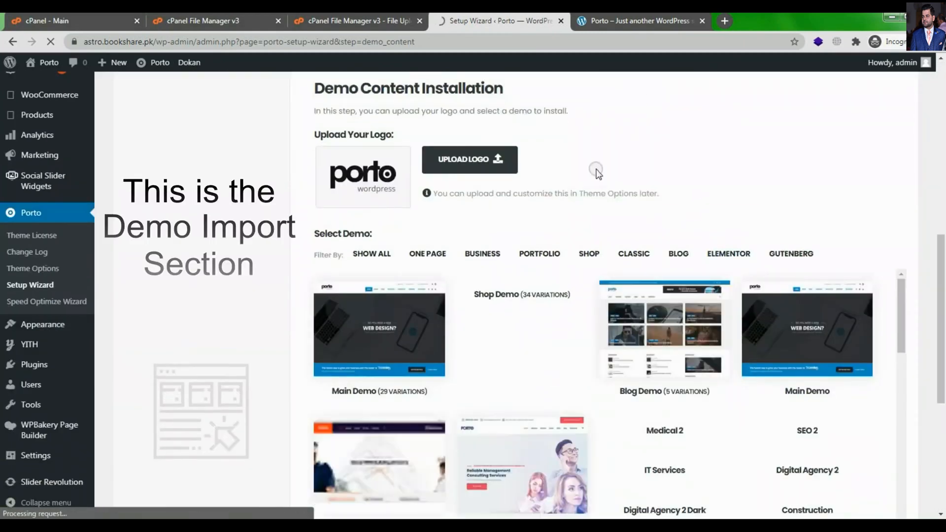
{"action": "left_click", "coordinate": [616, 19]}
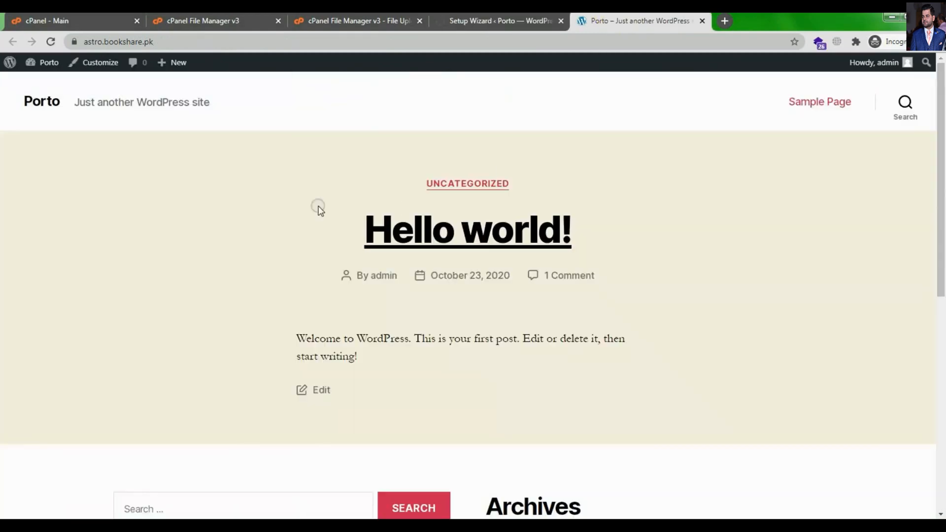
{"action": "left_click", "coordinate": [51, 41]}
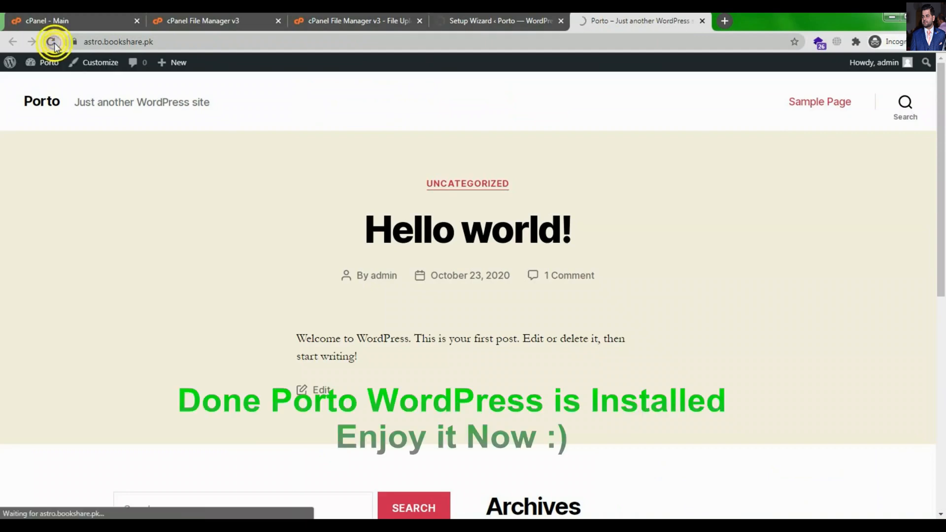